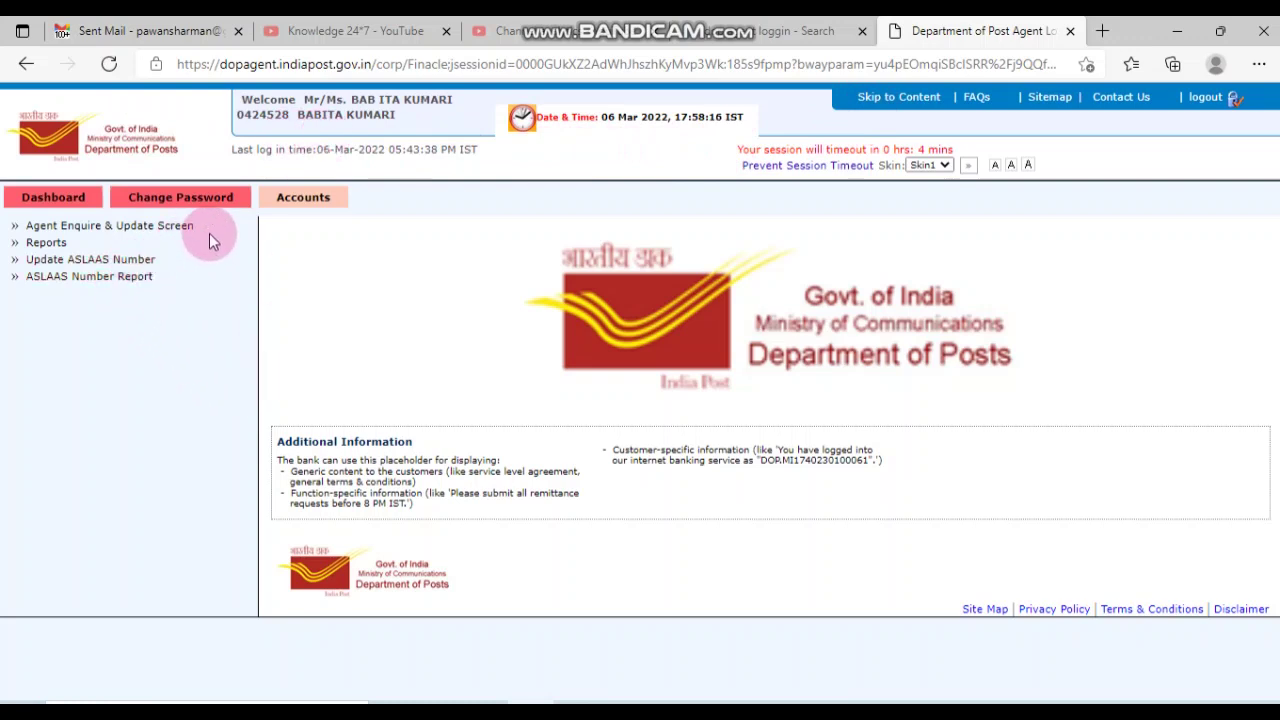
Step: In the Update ASLAAS Number form, enter the RD account number and ASLAAS number APPLIEDFOR
{"action": "left_click", "coordinate": [312, 199]}
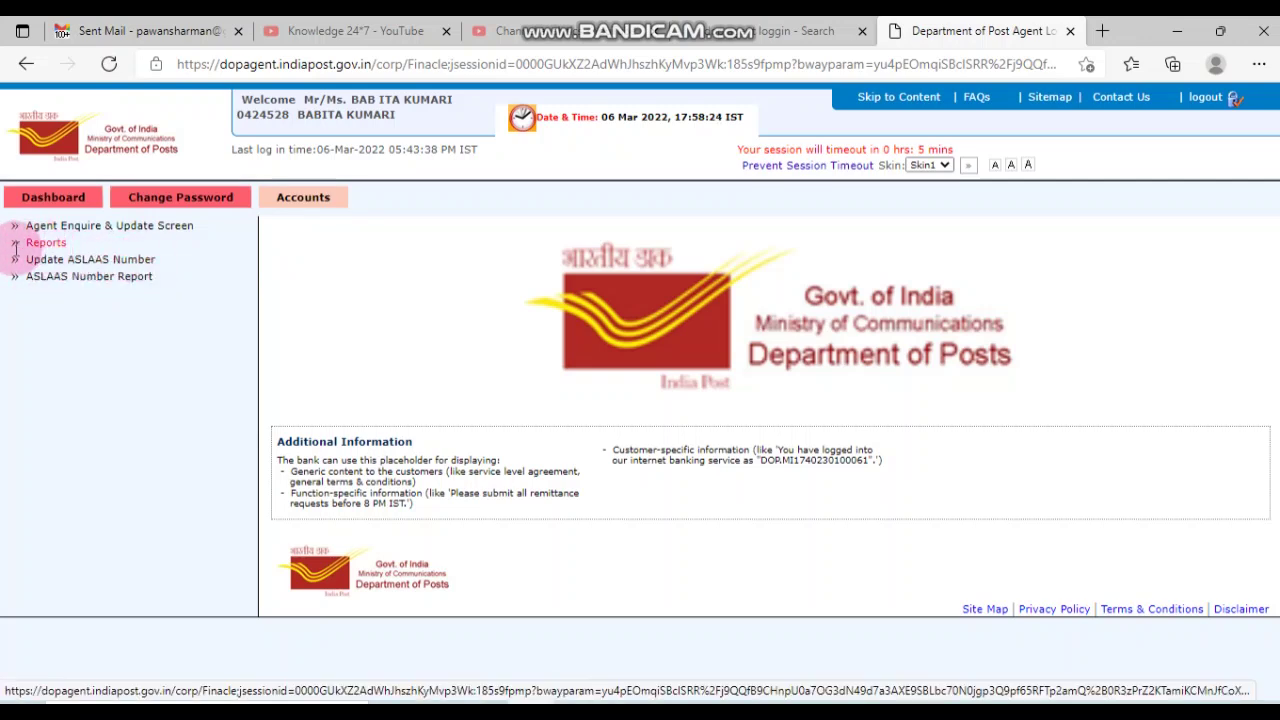
{"action": "left_click", "coordinate": [110, 262]}
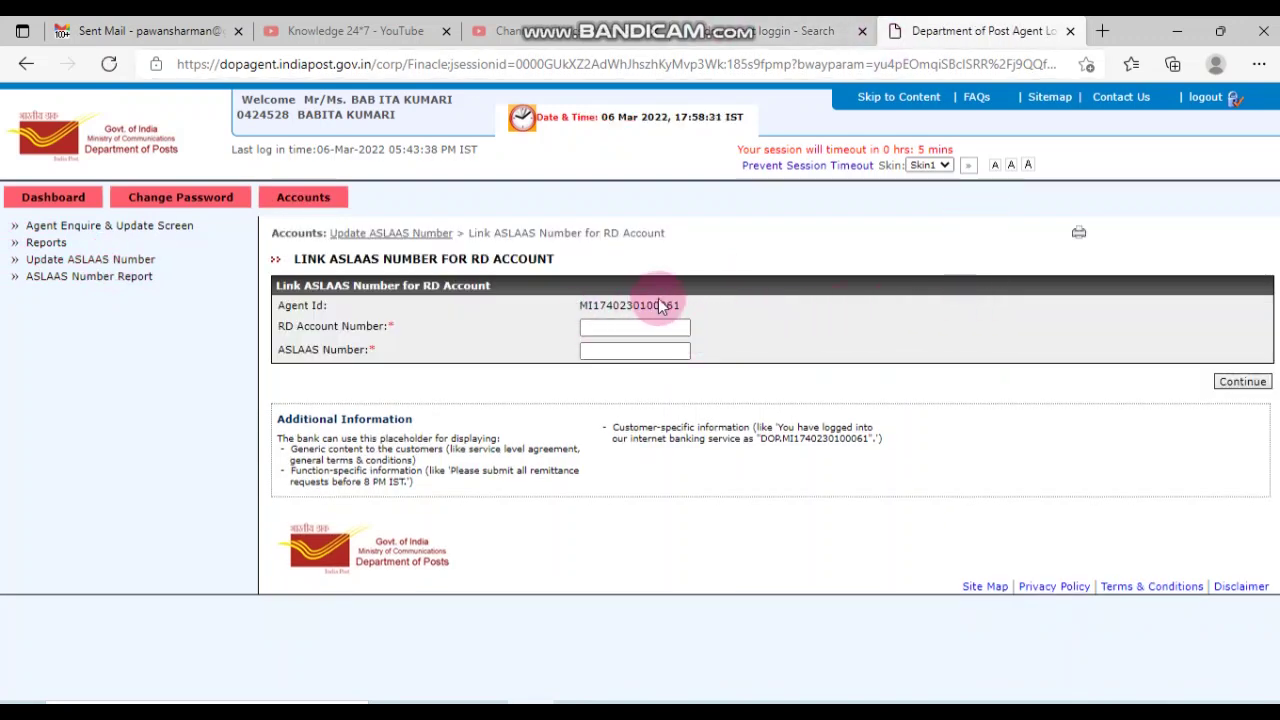
{"action": "left_click", "coordinate": [600, 328]}
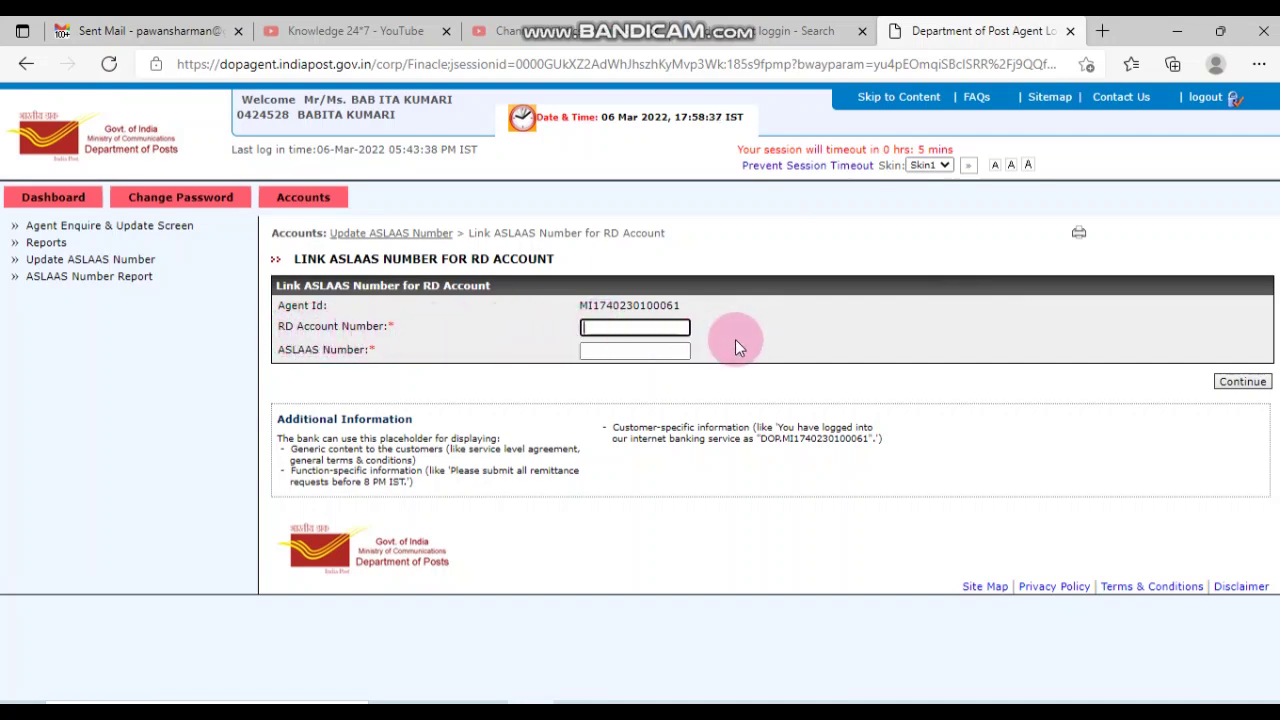
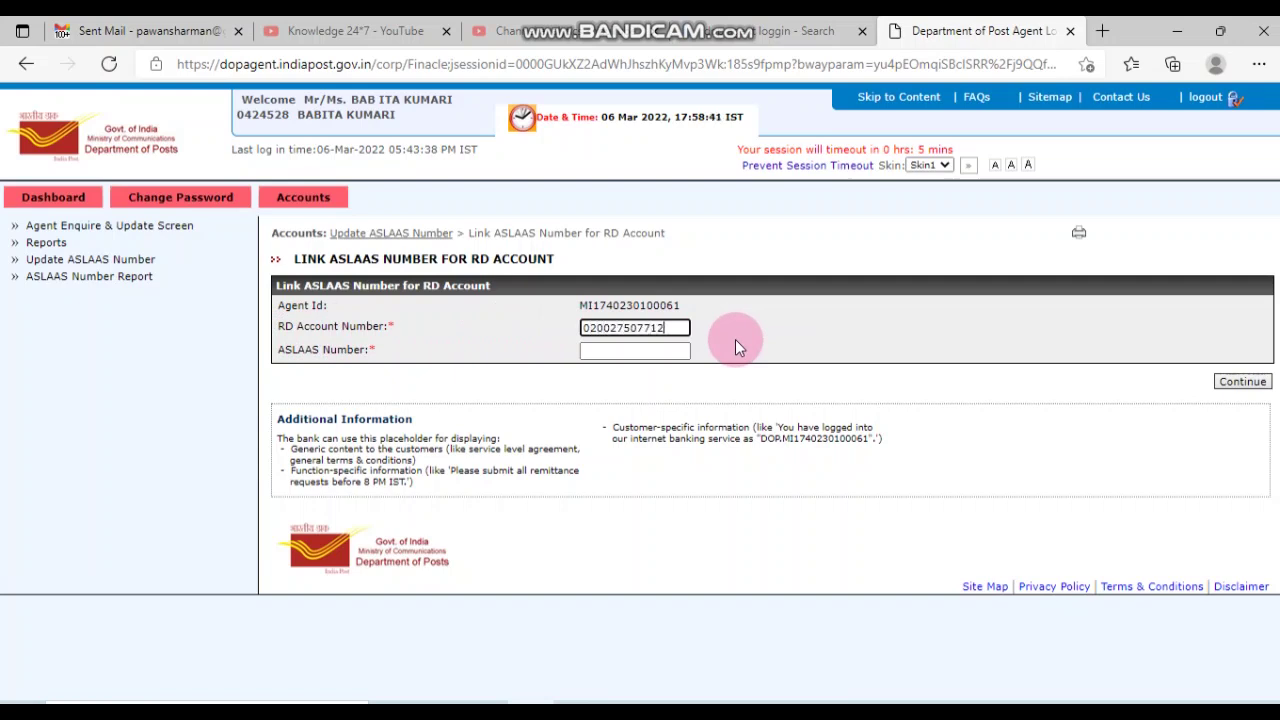
{"action": "left_click", "coordinate": [663, 327]}
{"action": "key", "text": "BackSpace"}
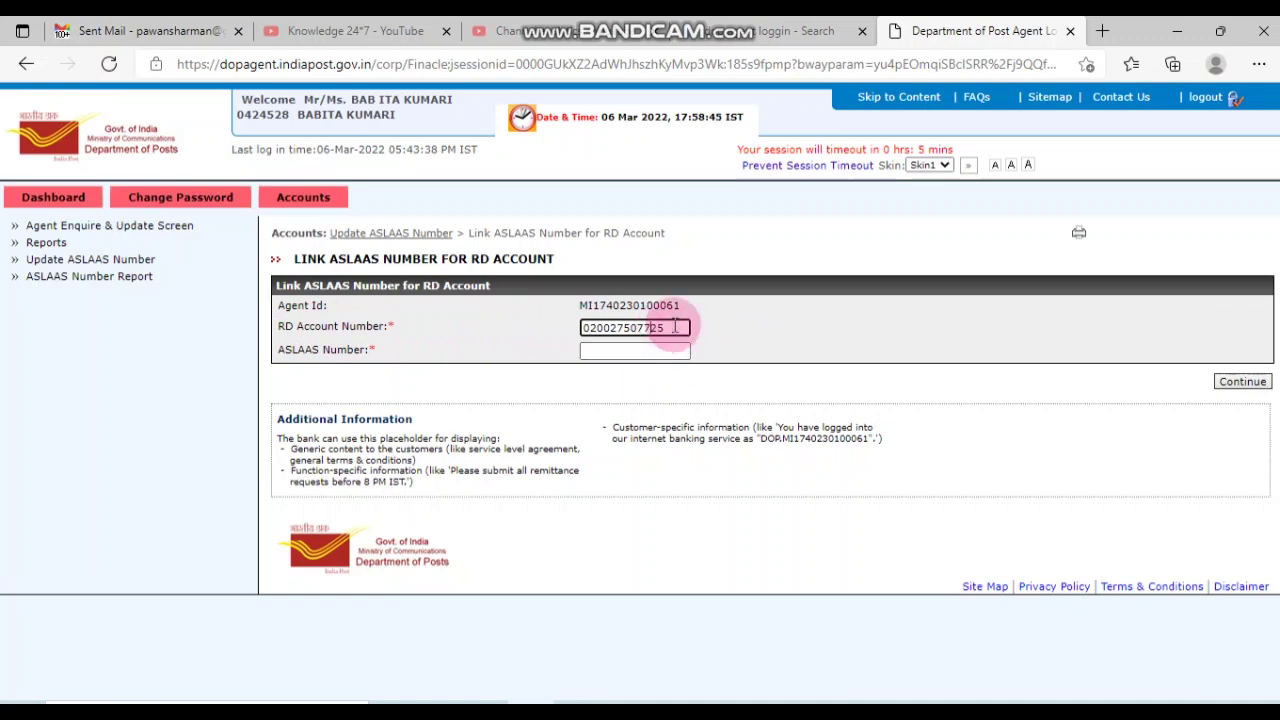
{"action": "left_click", "coordinate": [627, 349]}
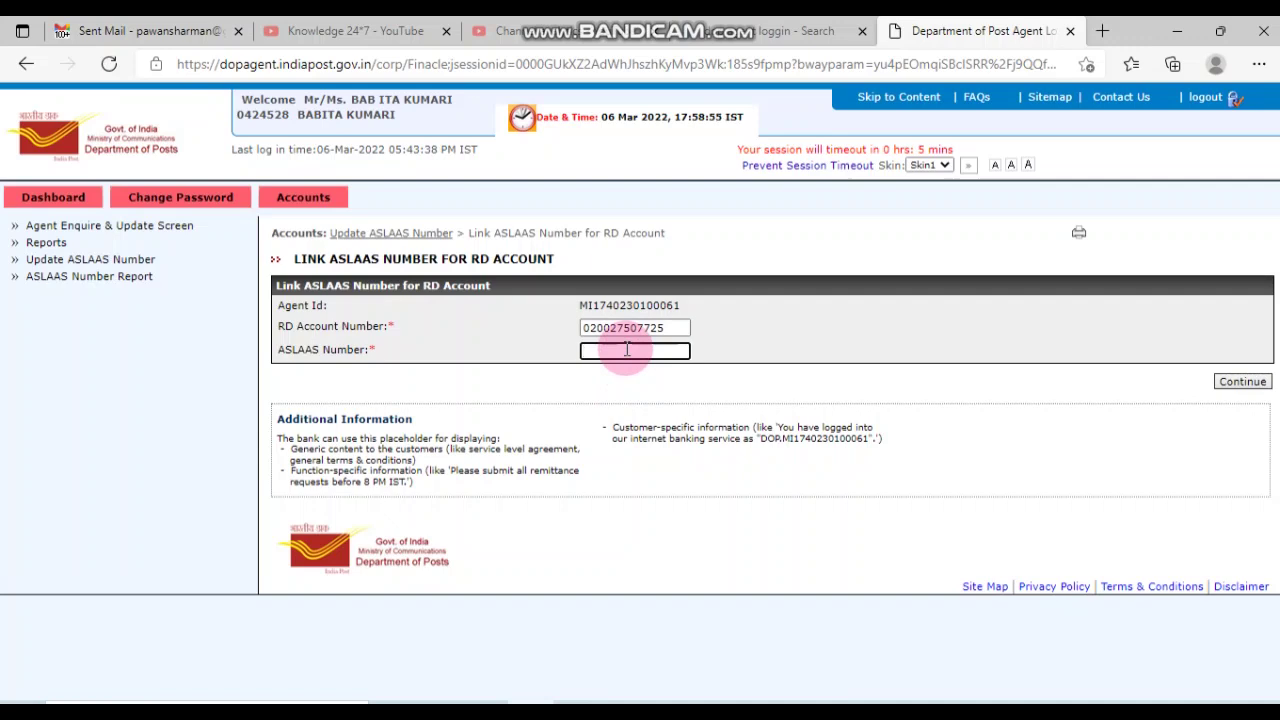
{"action": "type", "text": "APPLIED FOR"}
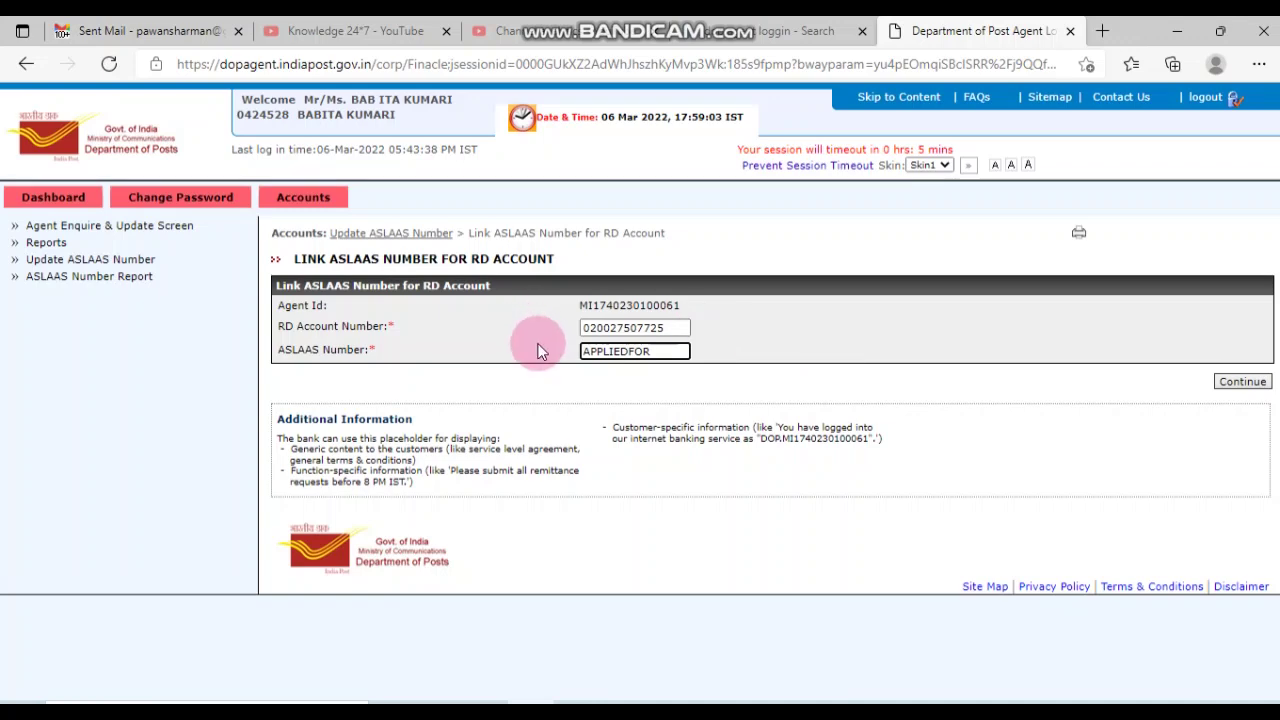
Step: Continue and confirm with Add/Update, getting the Record Updated Successfully message
{"action": "left_click", "coordinate": [1242, 381]}
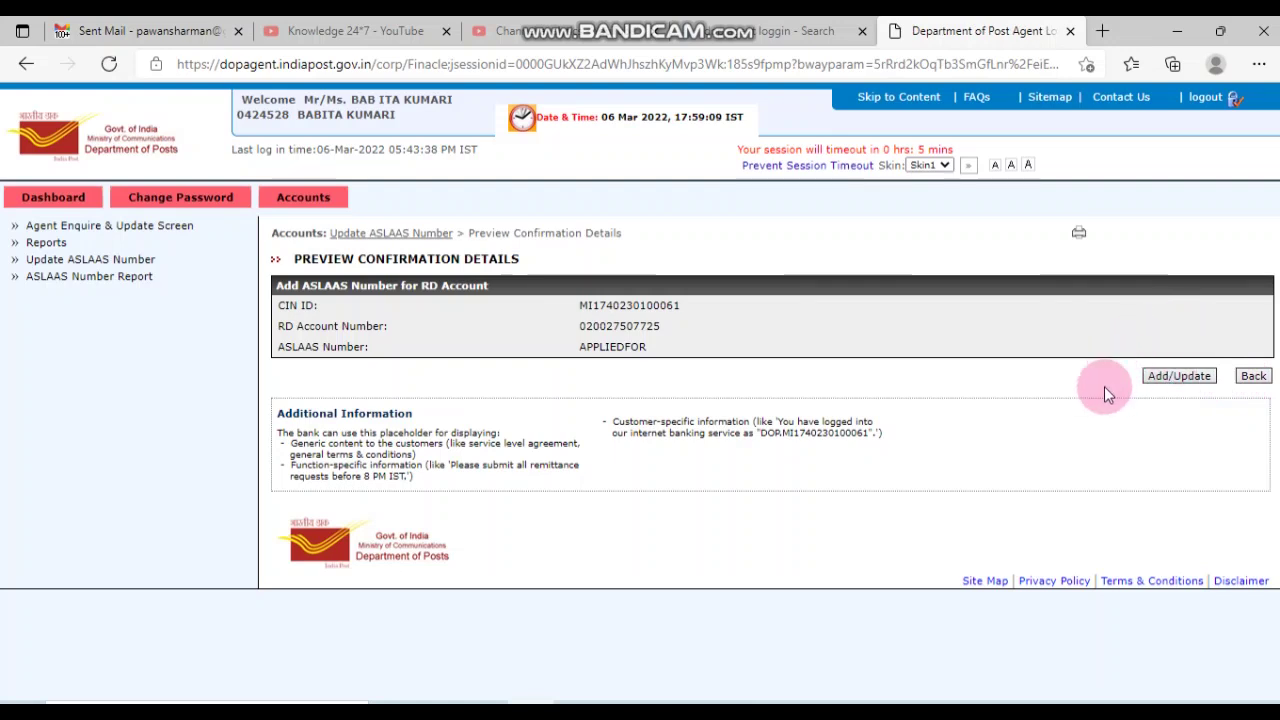
{"action": "left_click", "coordinate": [1183, 376]}
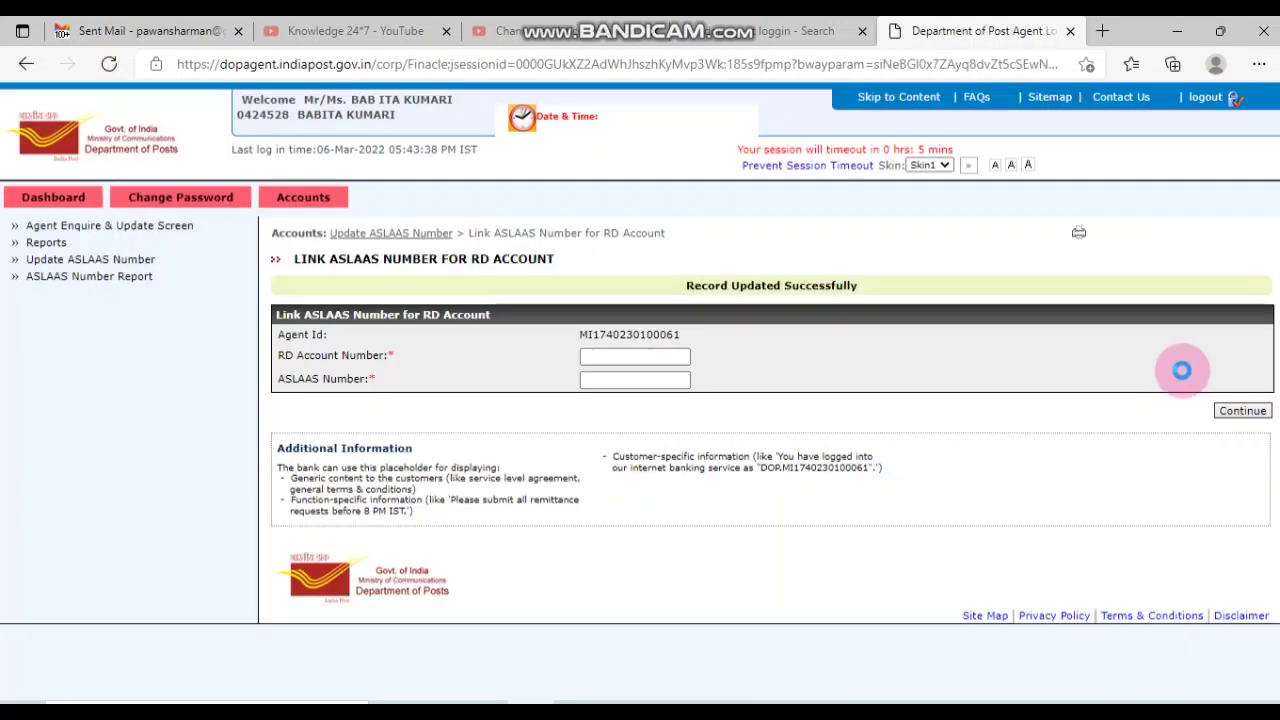
{"action": "left_click_drag", "start_coordinate": [686, 285], "coordinate": [910, 286]}
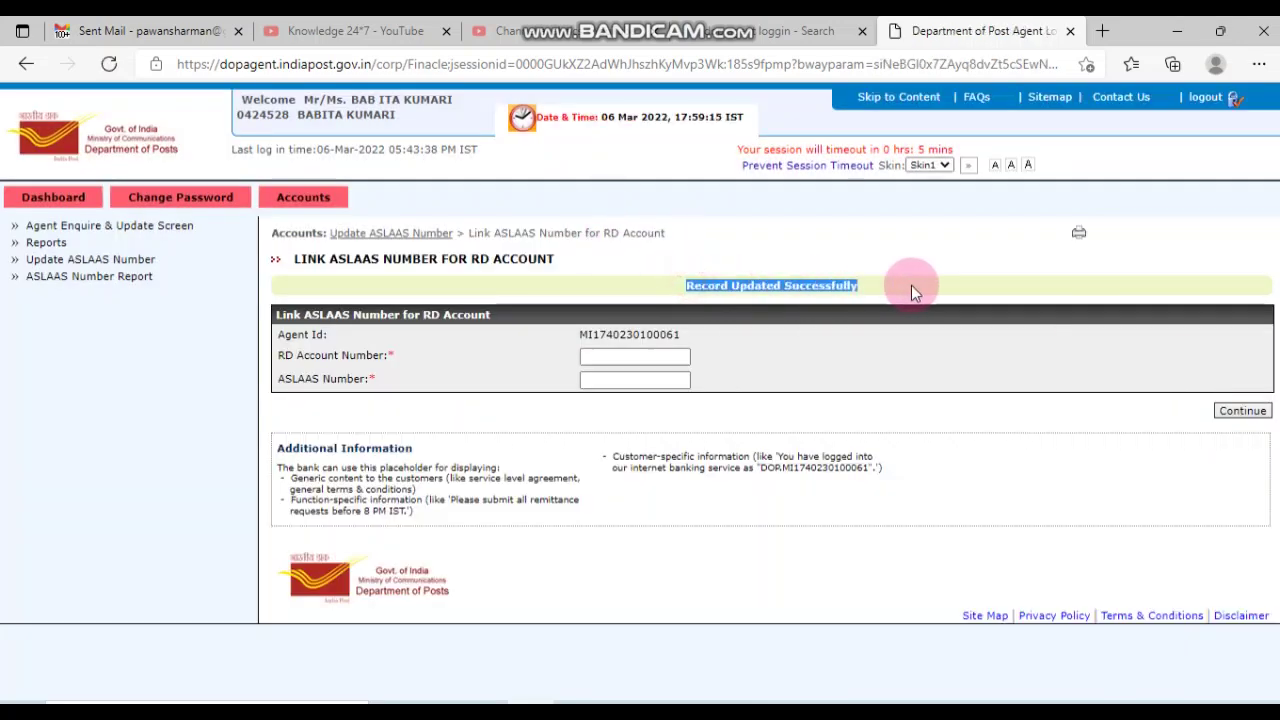
{"action": "left_click", "coordinate": [910, 286]}
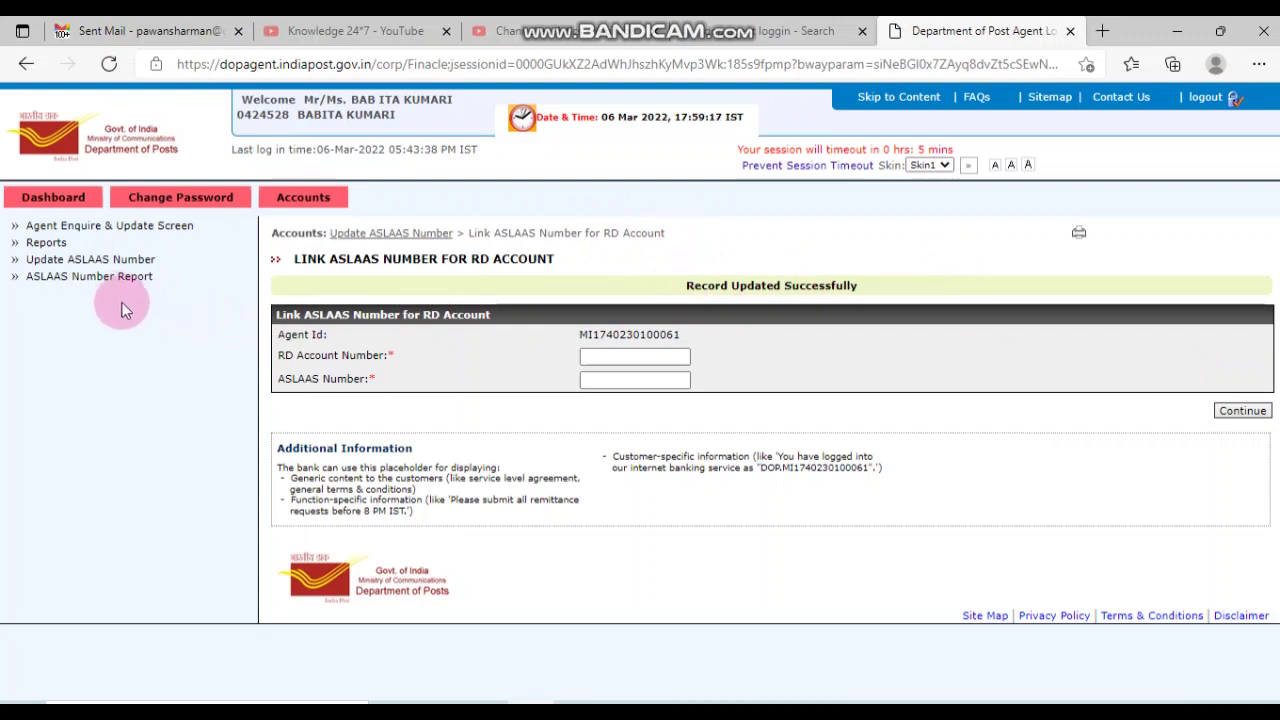
Step: Search the ASLAAS Number Report for the RD account and verify its ASLAAS Number column reads APPLIEDFOR
{"action": "left_click", "coordinate": [90, 277]}
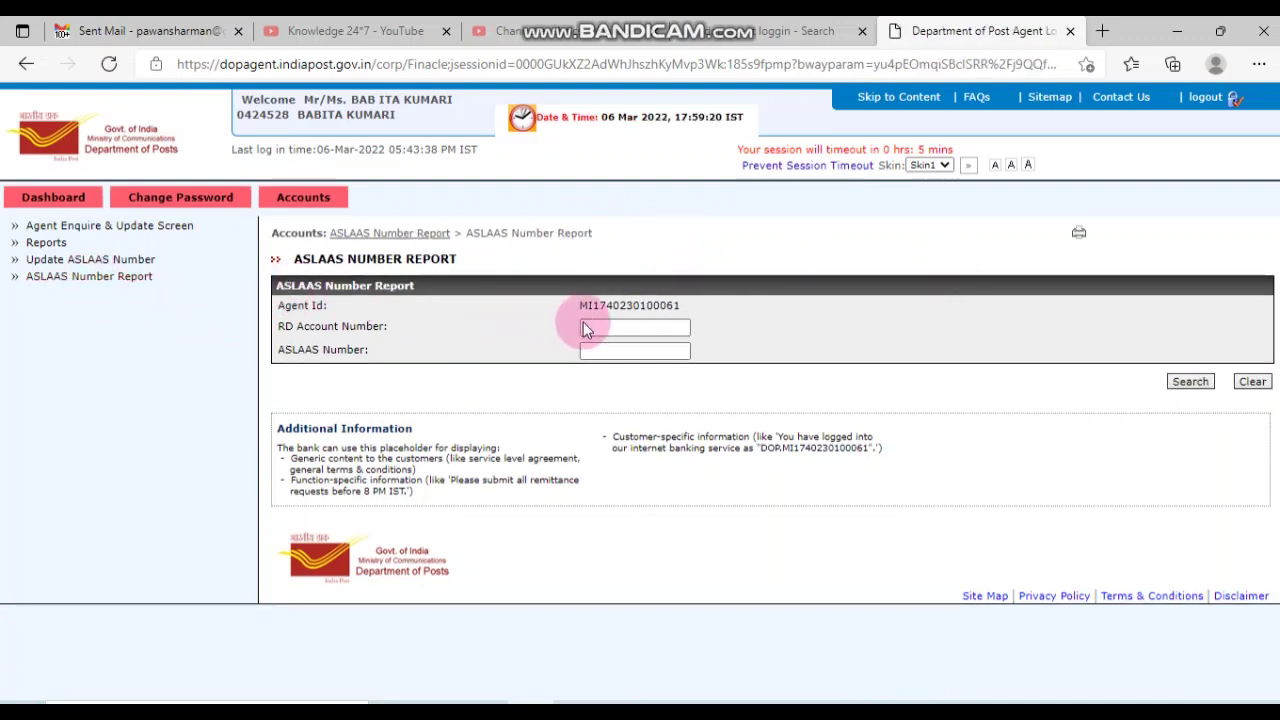
{"action": "left_click", "coordinate": [600, 326]}
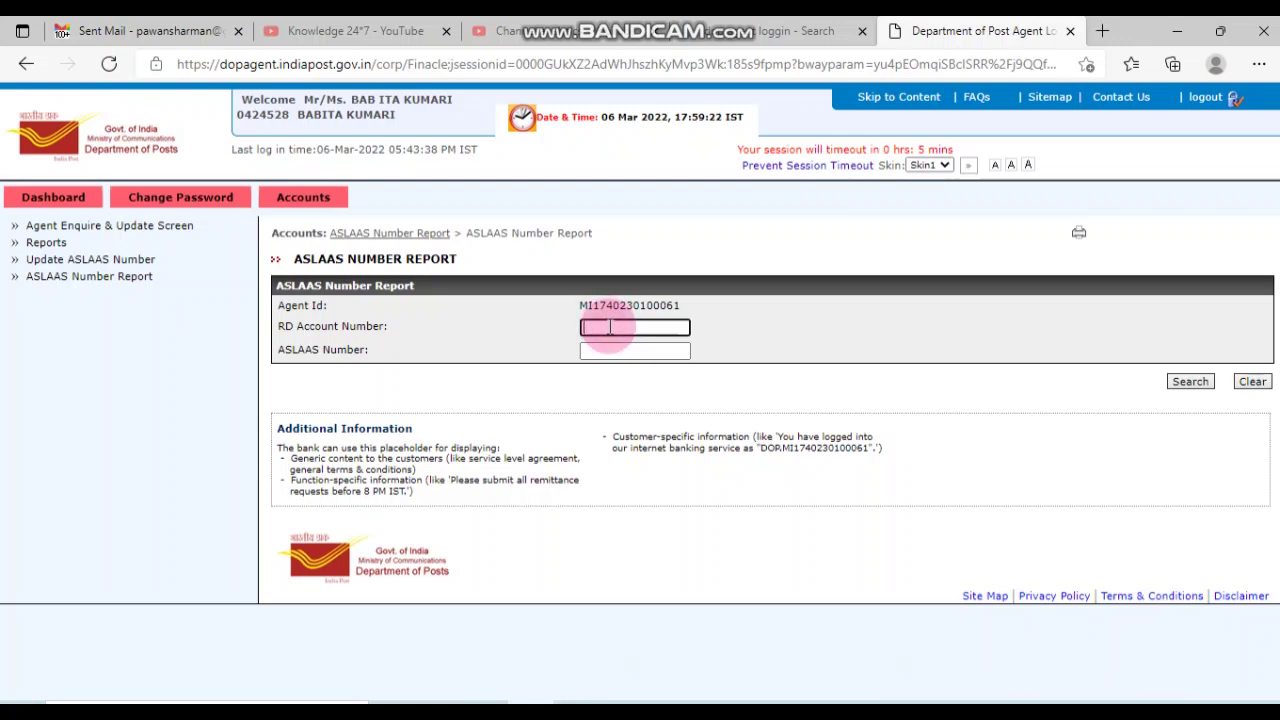
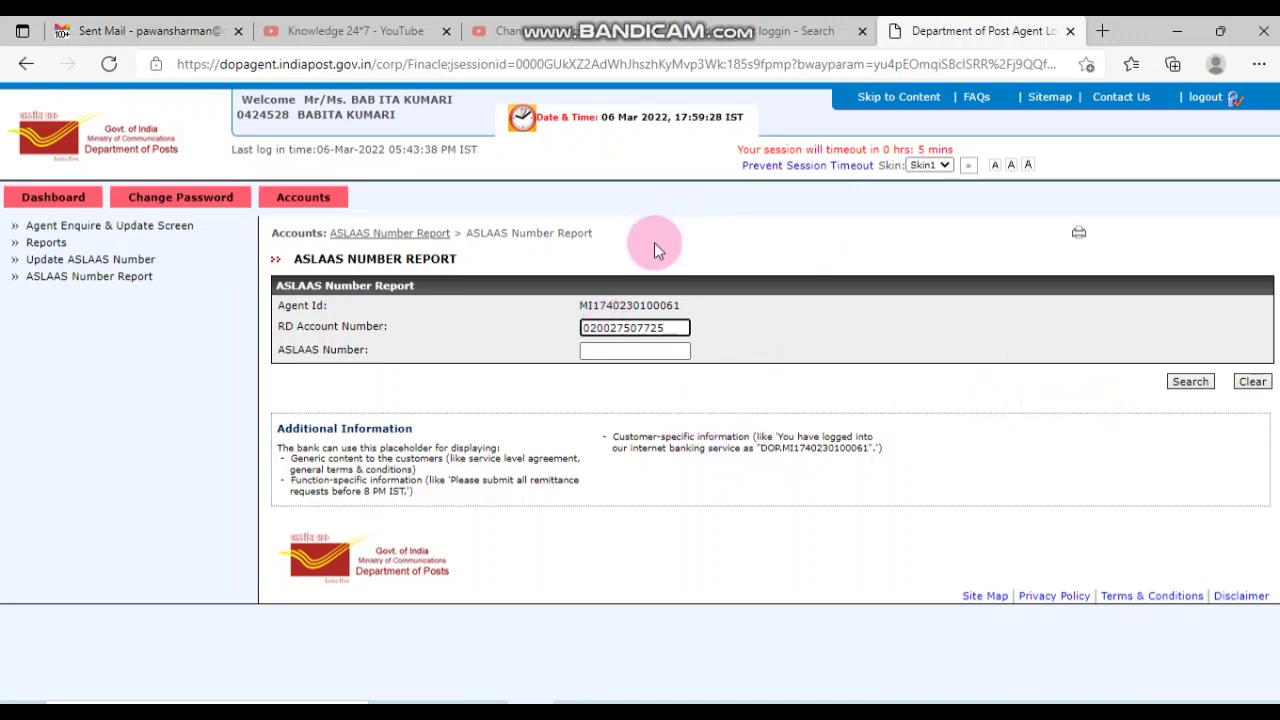
{"action": "left_click", "coordinate": [1199, 384]}
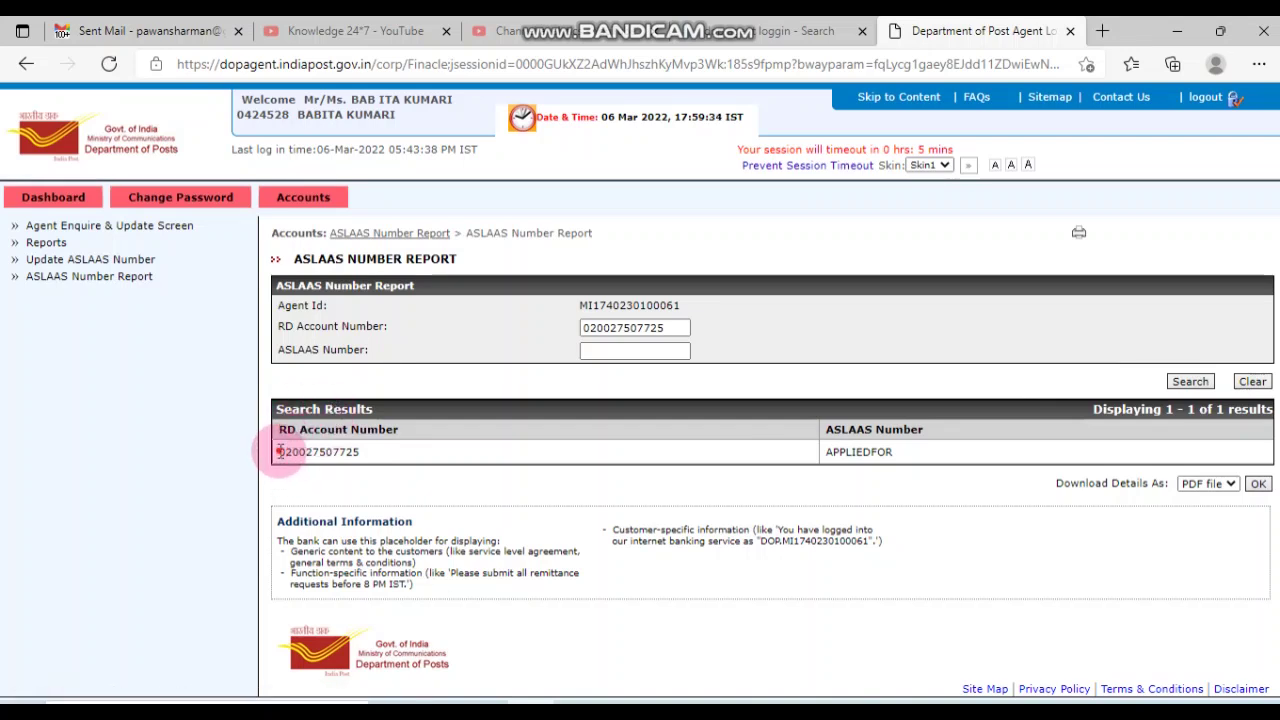
{"action": "double_click", "coordinate": [284, 451]}
{"action": "left_click_drag", "start_coordinate": [832, 452], "coordinate": [1086, 456]}
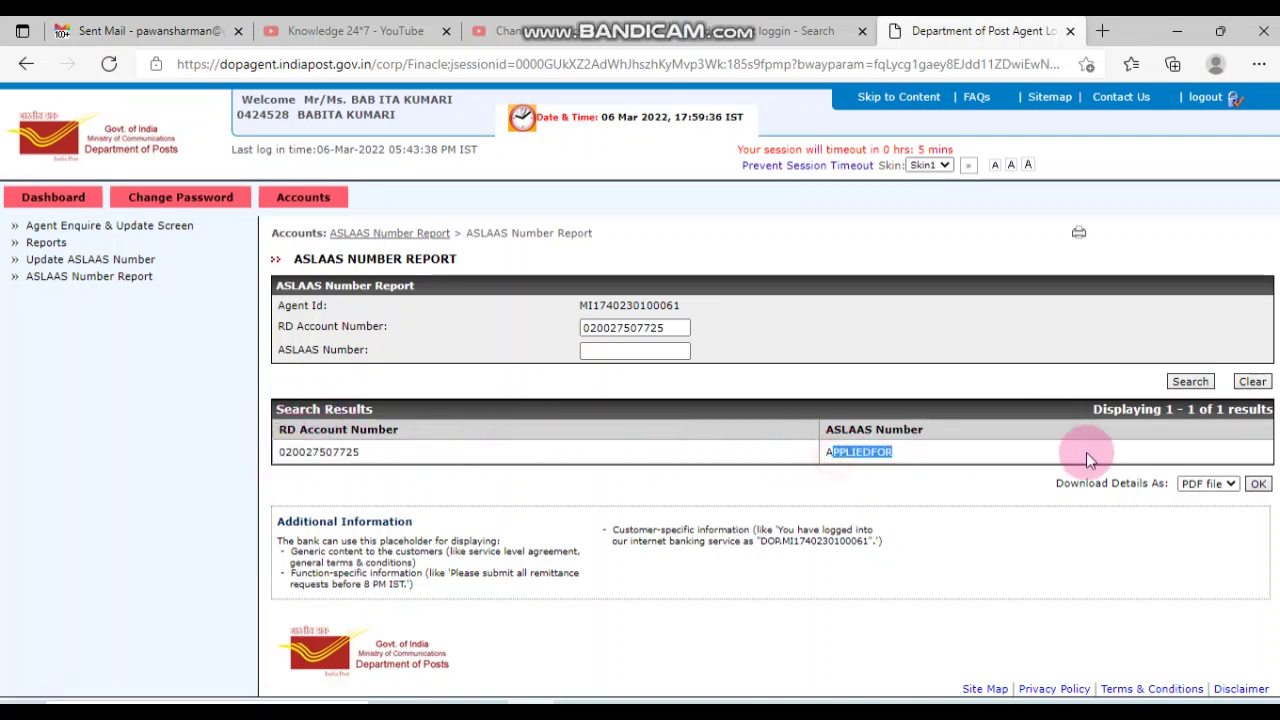
{"action": "left_click", "coordinate": [863, 370]}
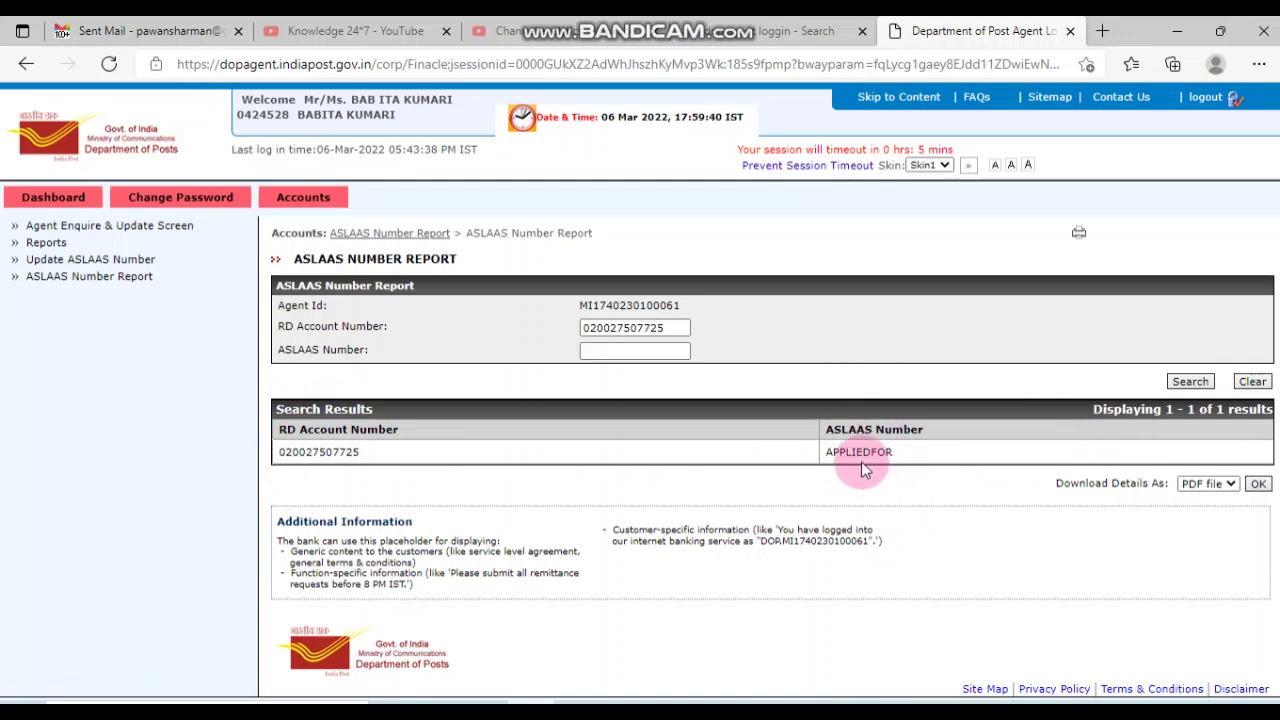
Step: Fill the Update ASLAAS Number form with the RD account number and numeric ASLAAS number from the spreadsheet
{"action": "left_click", "coordinate": [118, 261]}
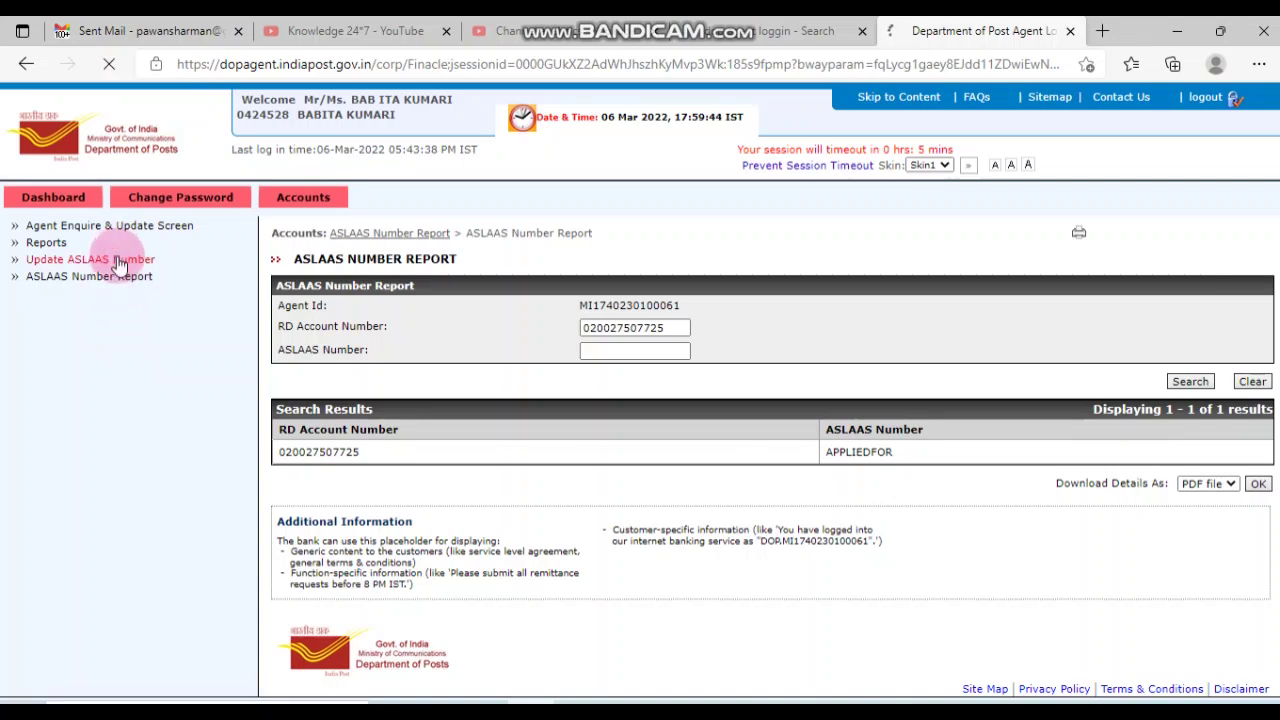
{"action": "left_click", "coordinate": [610, 325]}
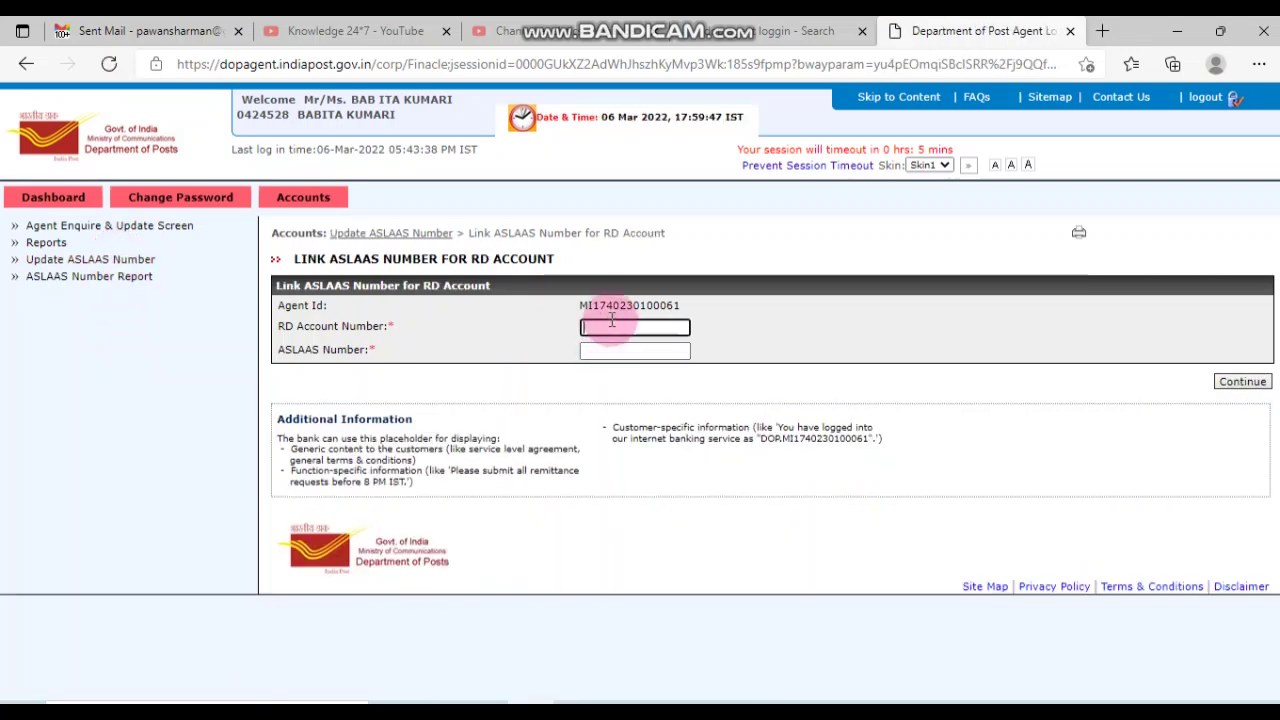
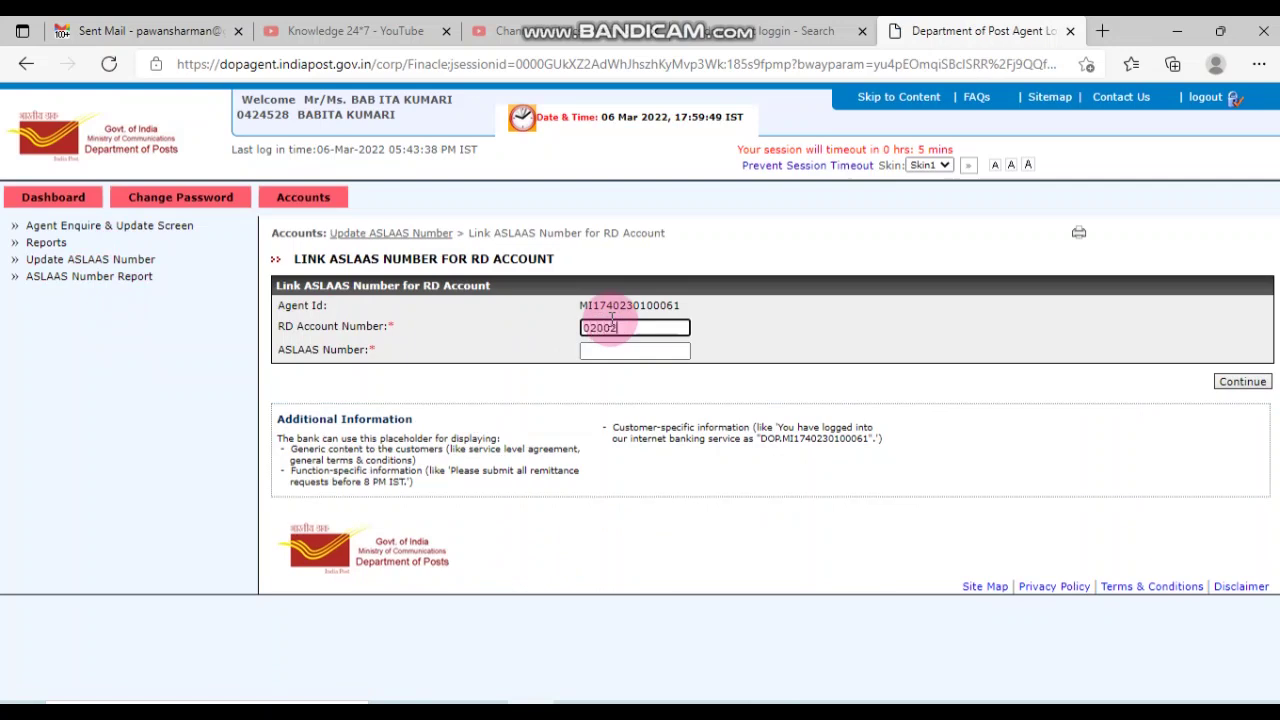
{"action": "key", "text": "alt+Tab"}
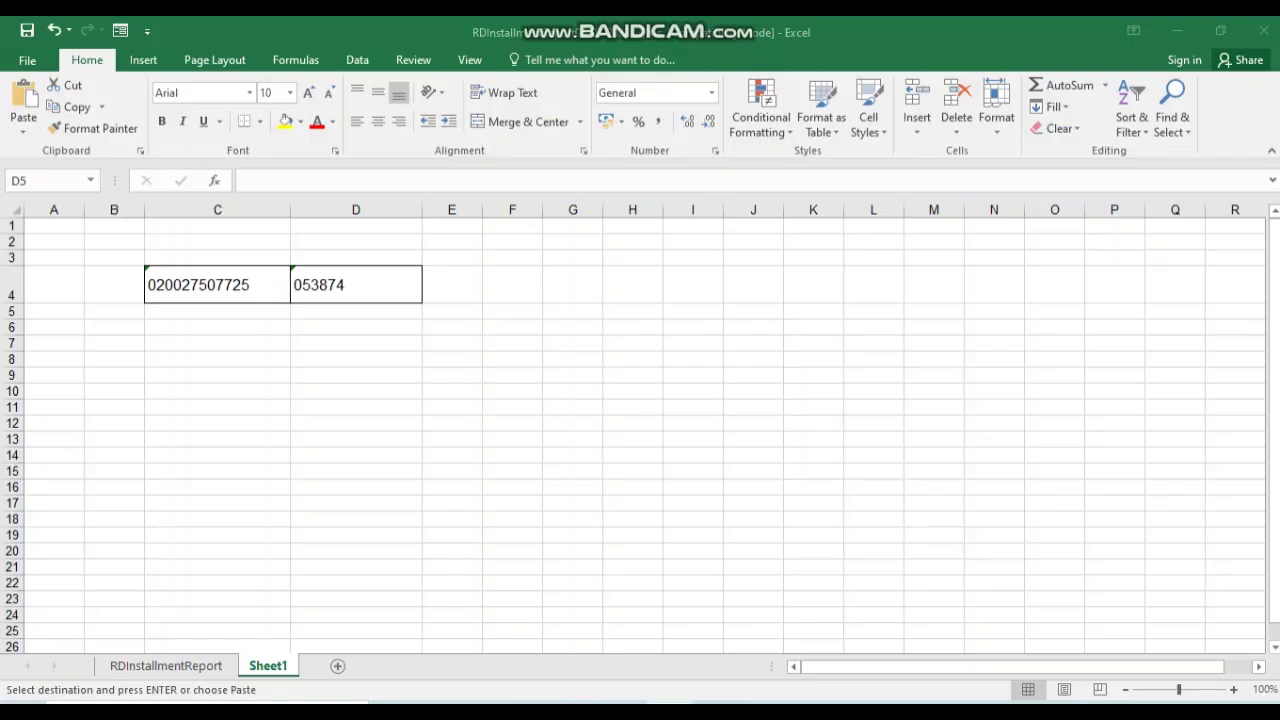
{"action": "key", "text": "alt+Tab"}
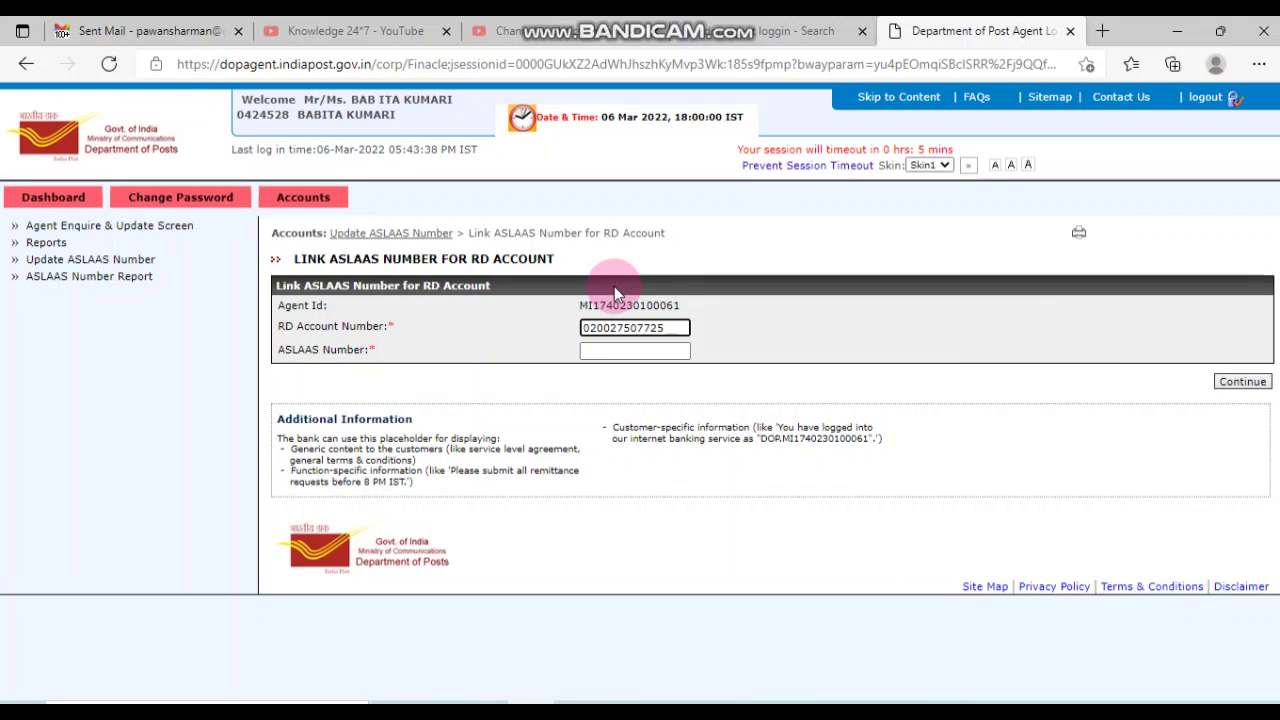
{"action": "left_click", "coordinate": [629, 337]}
{"action": "left_click", "coordinate": [632, 349]}
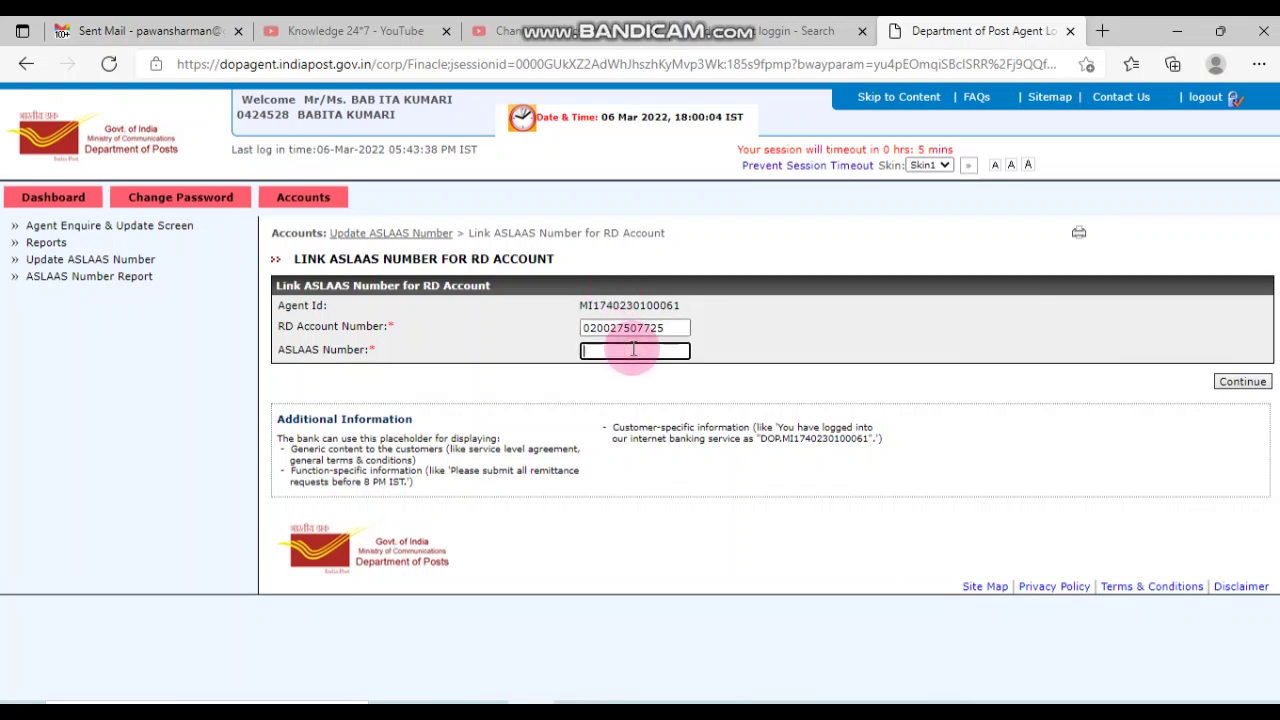
{"action": "key", "text": "alt+Tab"}
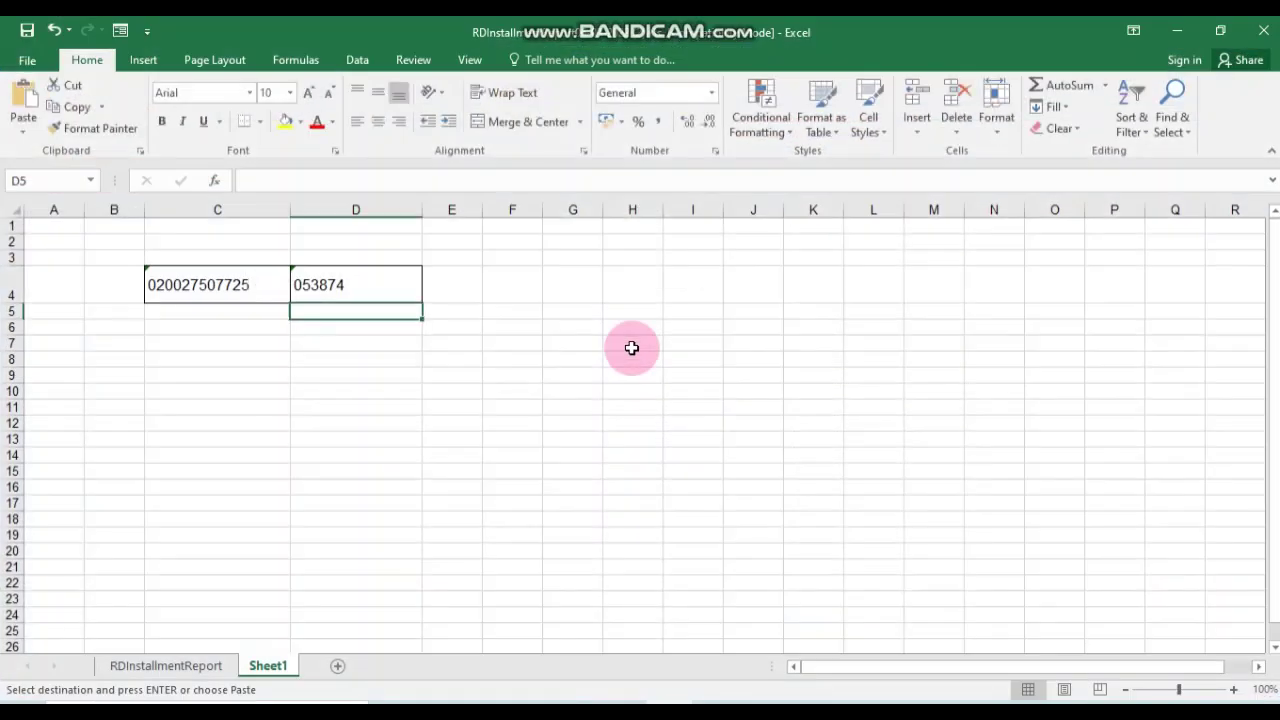
{"action": "key", "text": "alt+Tab"}
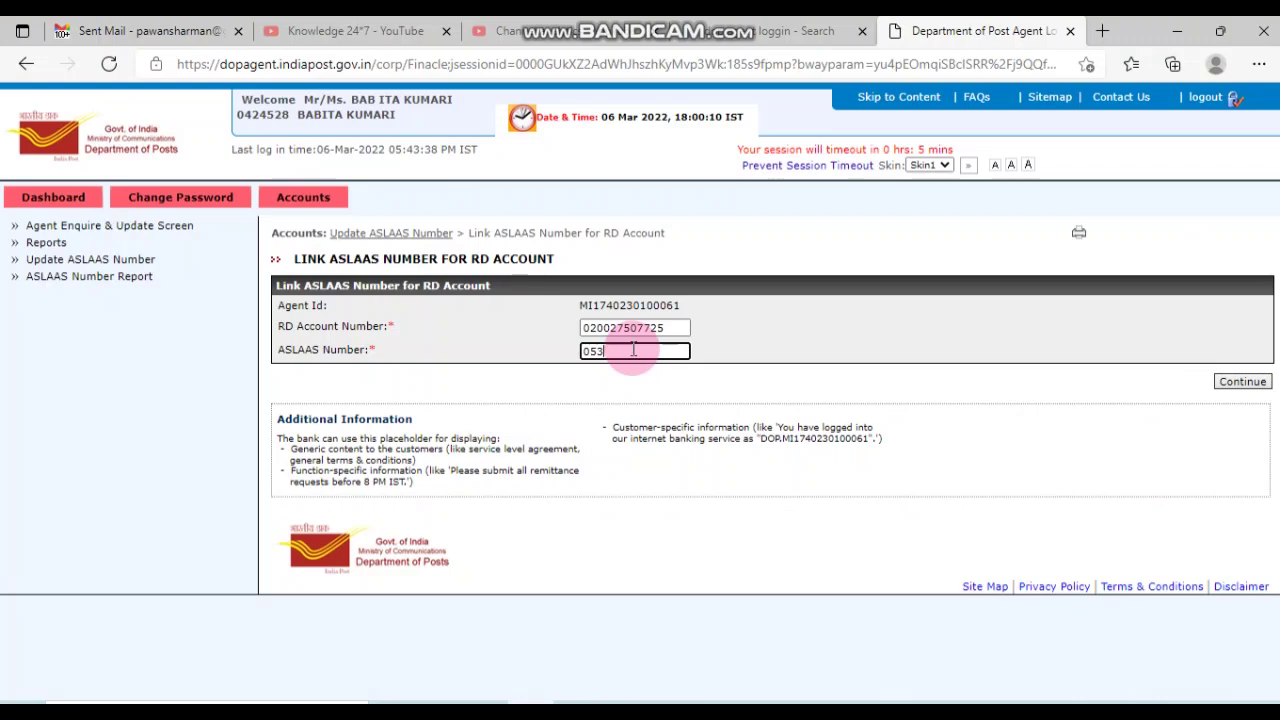
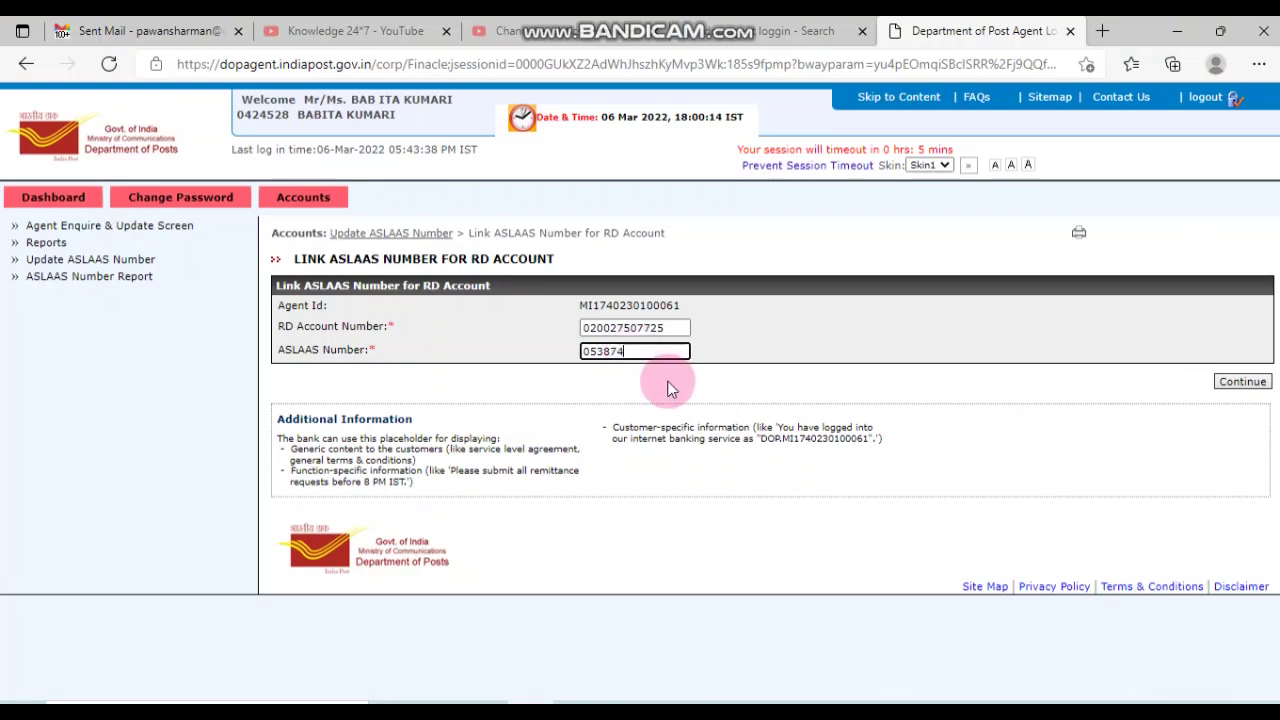
Step: Continue and confirm with Add/Update, getting Record Updated Successfully
{"action": "left_click", "coordinate": [1236, 386]}
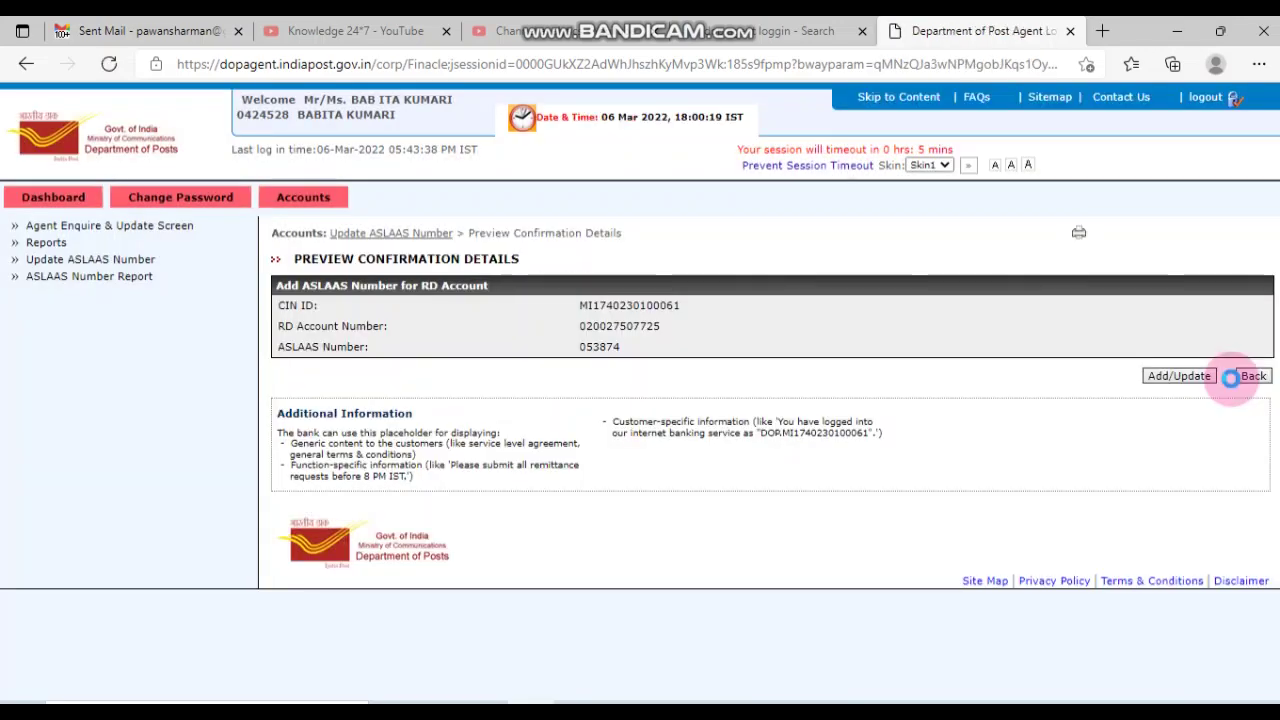
{"action": "left_click", "coordinate": [1172, 378]}
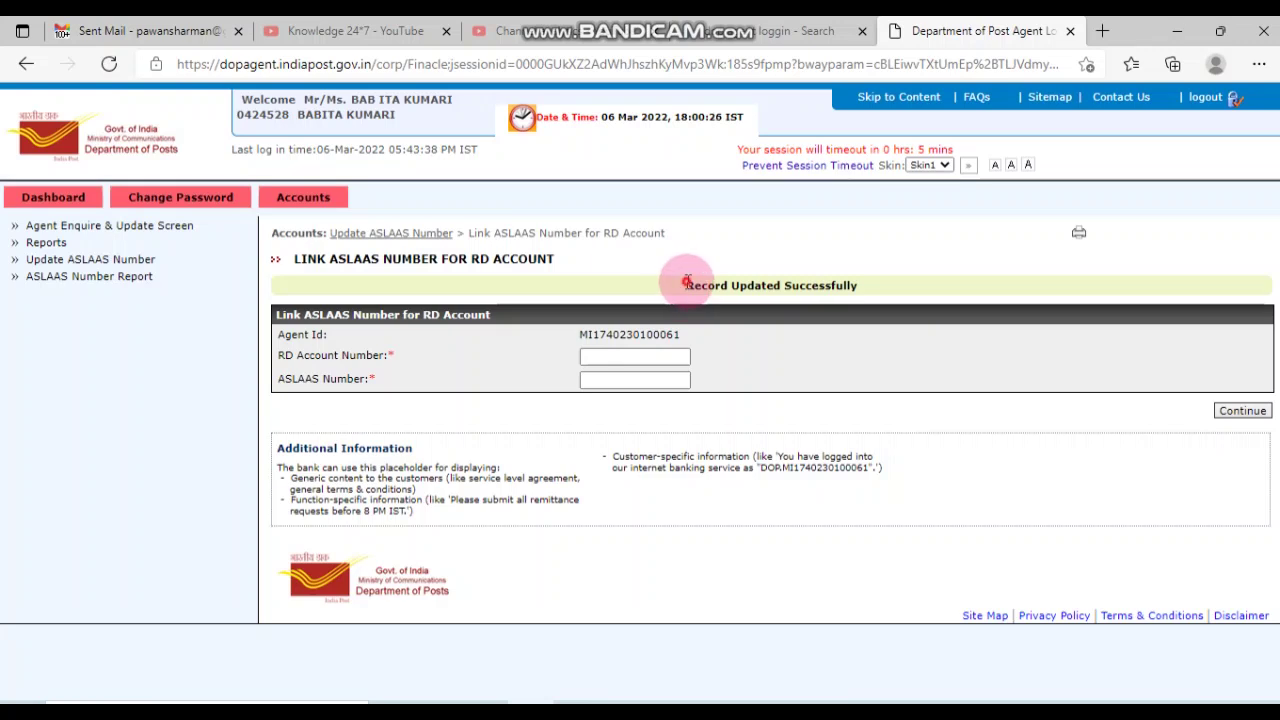
{"action": "left_click_drag", "start_coordinate": [686, 283], "coordinate": [929, 290]}
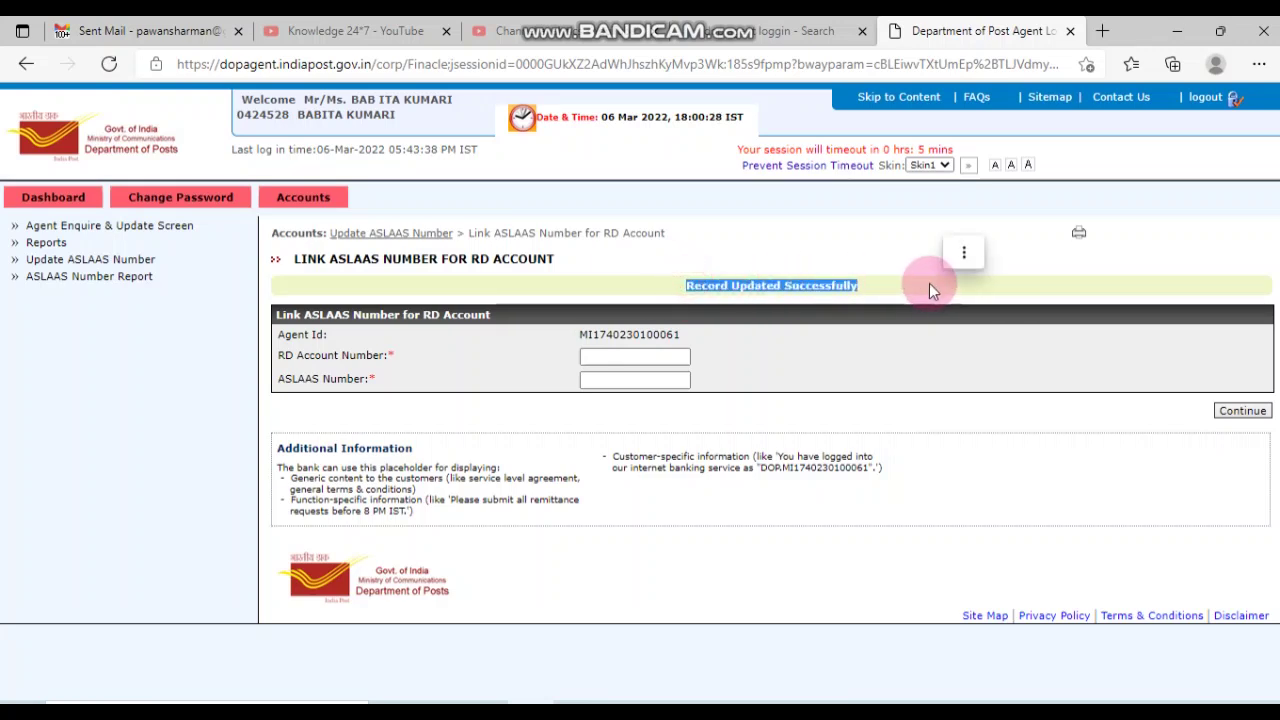
Step: Search the ASLAAS Number Report for the RD account and check its new numeric ASLAAS number
{"action": "left_click", "coordinate": [874, 356]}
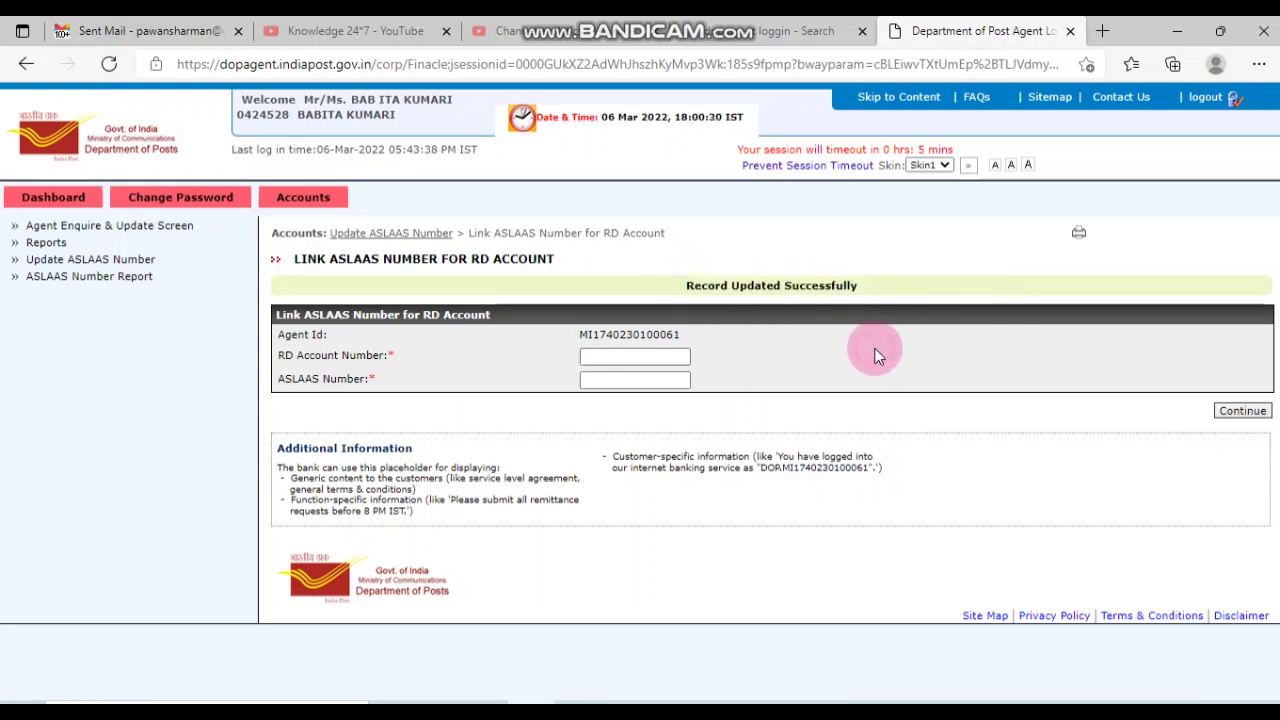
{"action": "left_click", "coordinate": [88, 276]}
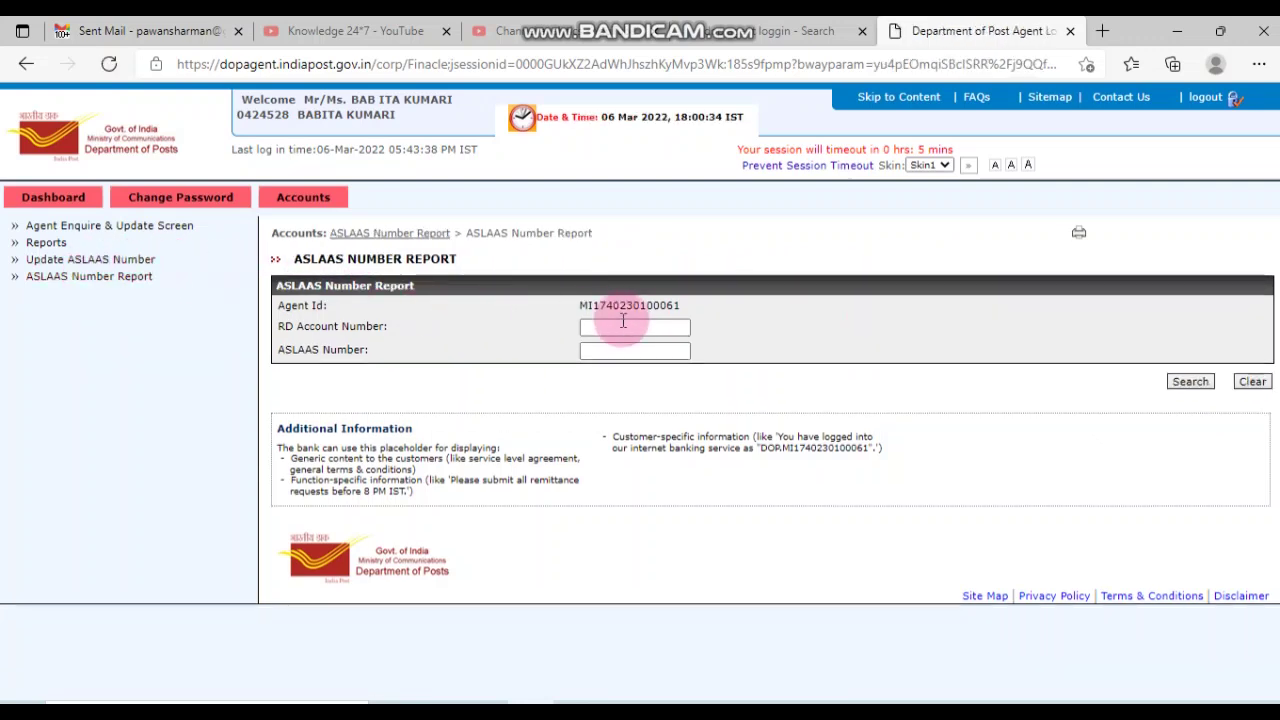
{"action": "left_click", "coordinate": [622, 327]}
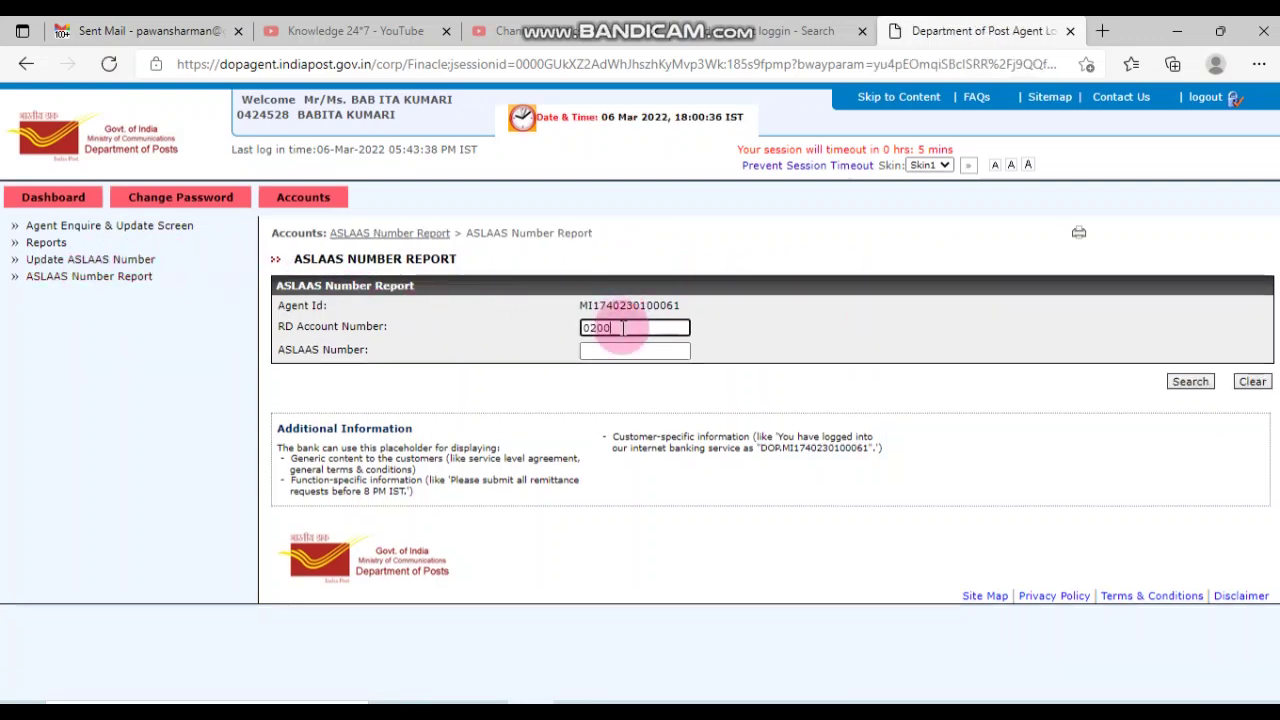
{"action": "left_click", "coordinate": [1190, 382]}
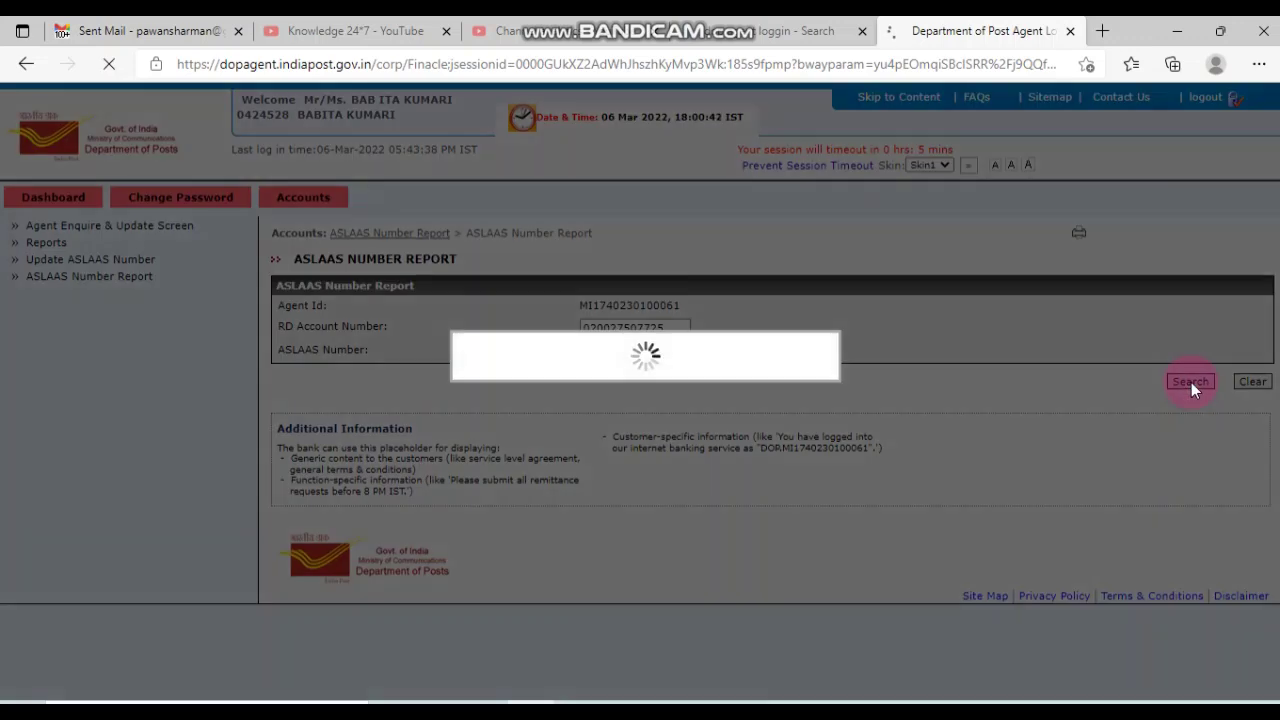
{"action": "left_click_drag", "start_coordinate": [870, 452], "coordinate": [804, 452]}
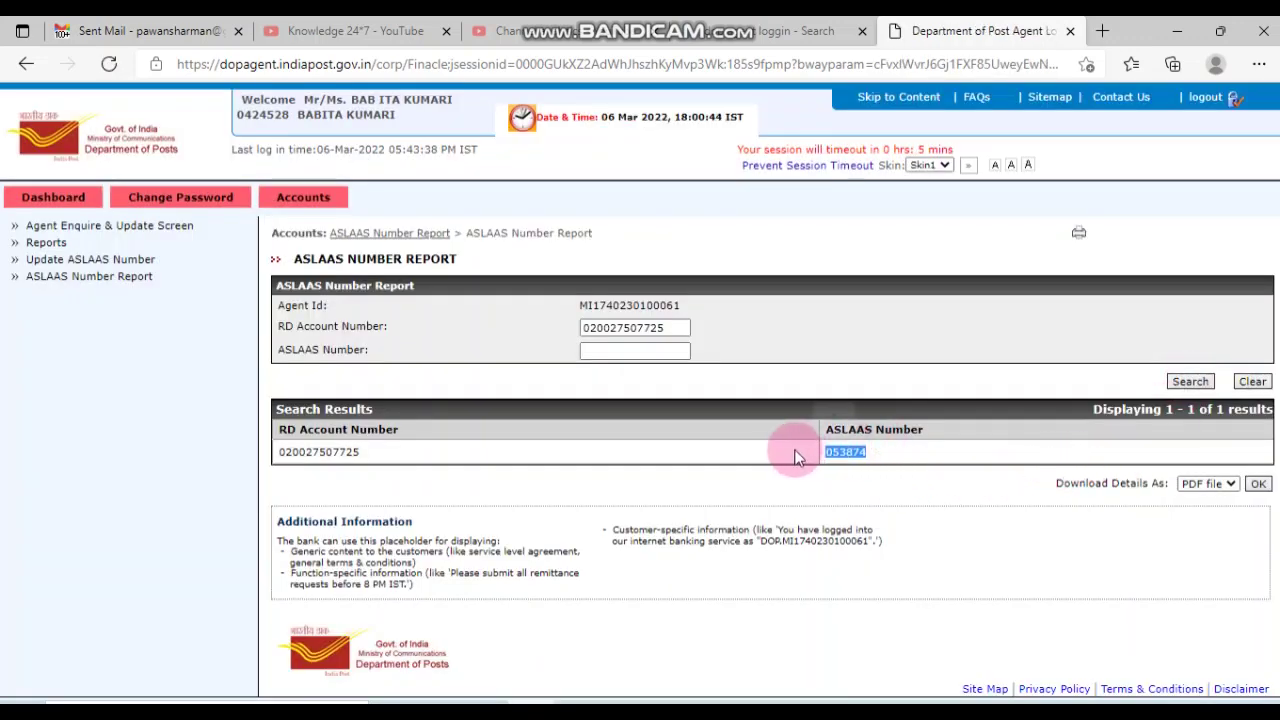
{"action": "left_click", "coordinate": [614, 452]}
{"action": "left_click_drag", "start_coordinate": [281, 452], "coordinate": [964, 456]}
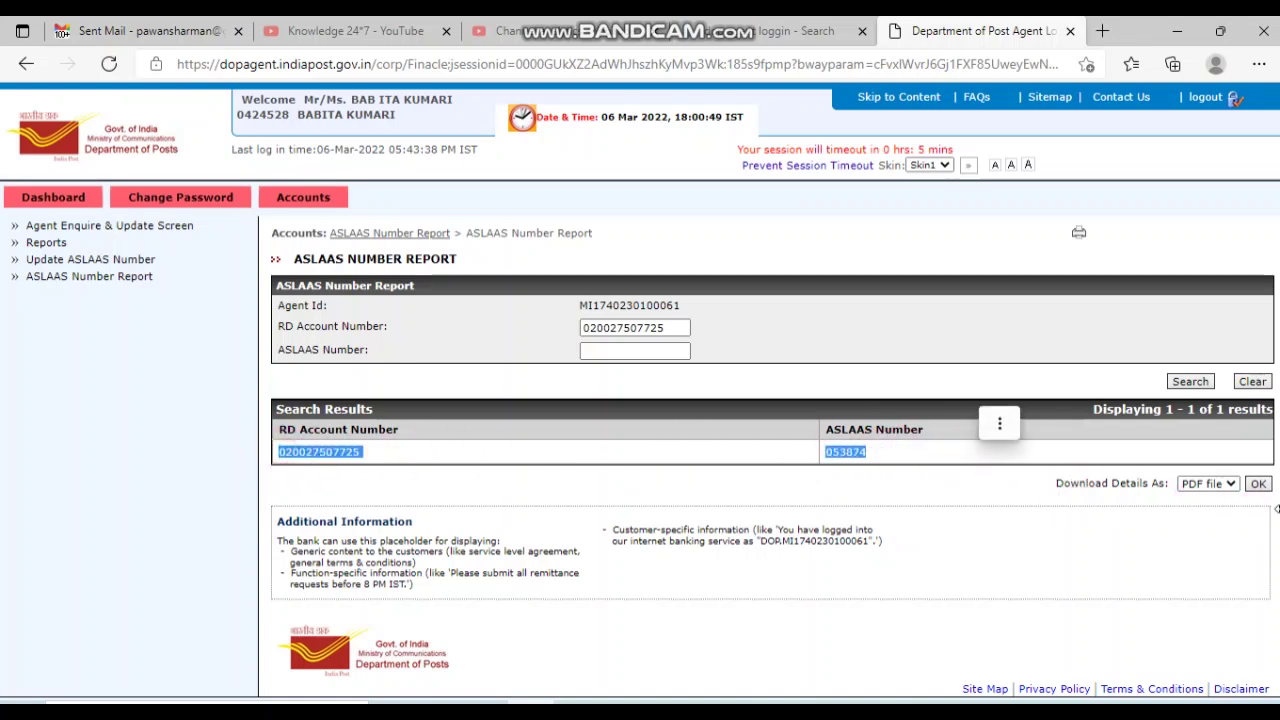